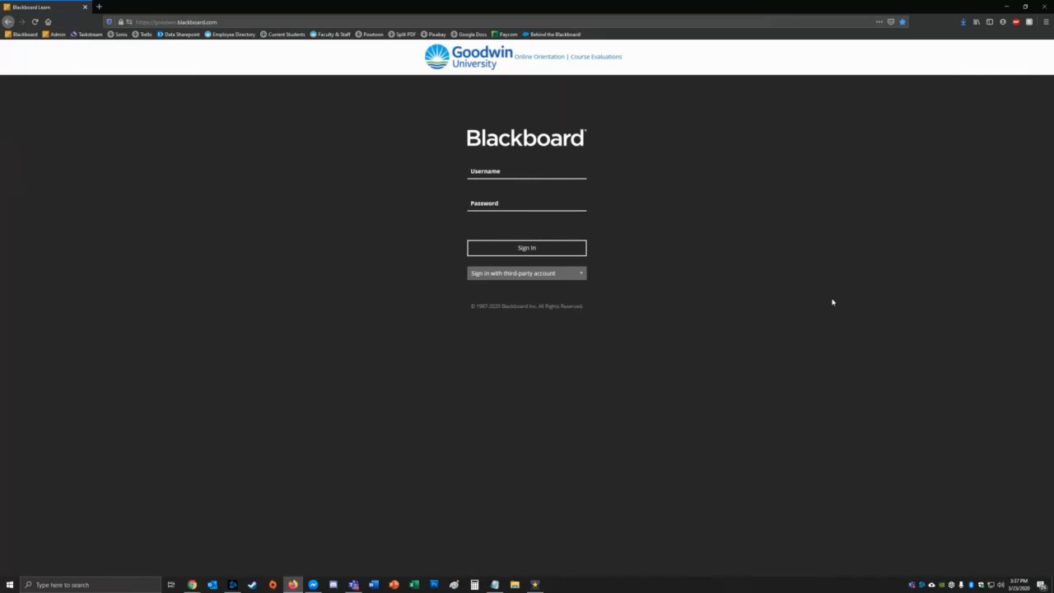
Reload the Goodwin Blackboard sign-in page and begin entering the student username.
{"action": "left_click", "coordinate": [177, 21]}
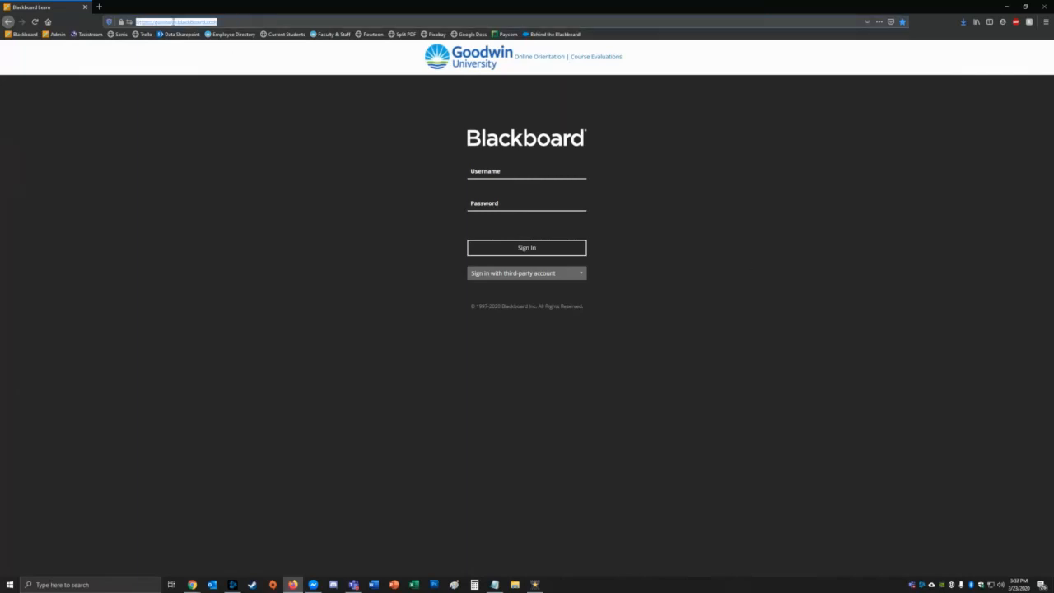
{"action": "key", "text": "Return"}
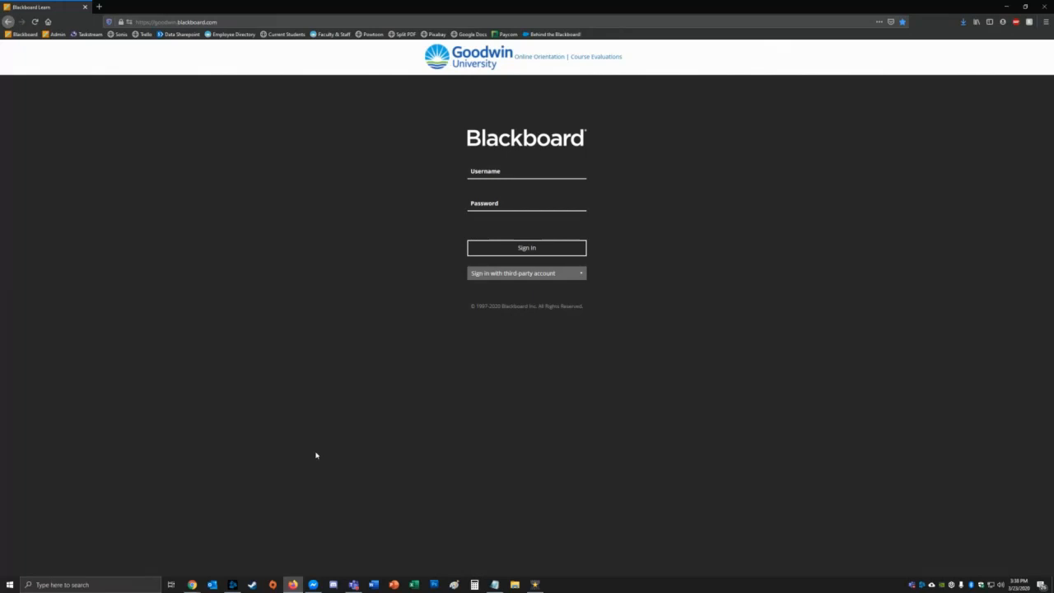
{"action": "left_click", "coordinate": [493, 173]}
{"action": "type", "text": "gw_stu"}
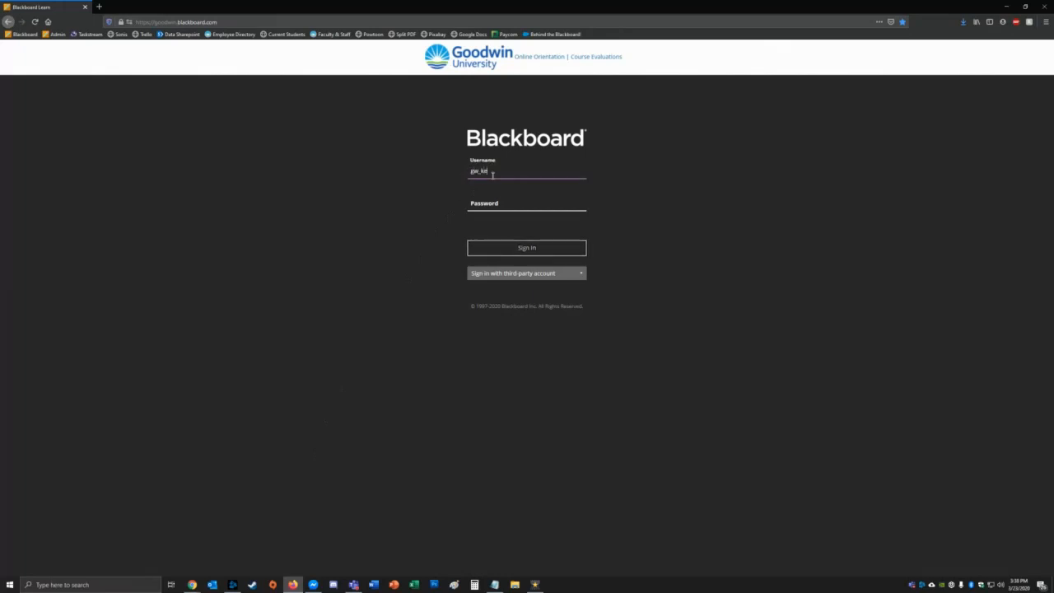
{"action": "type", "text": "dent10"}
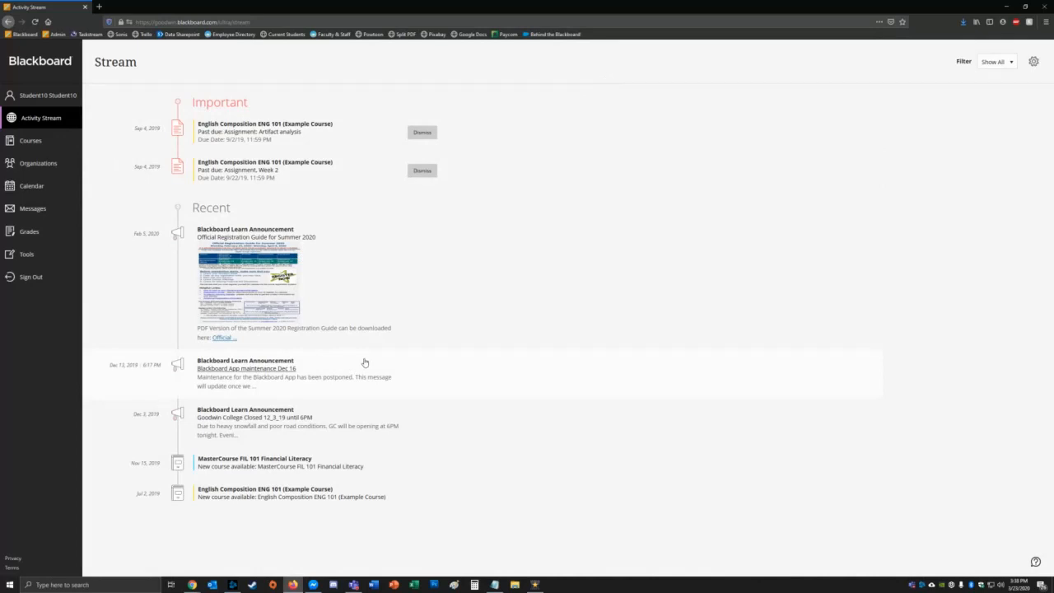
From Courses, open English Composition ENG 101's Syllabus and open the master syllabus .docx in Word.
{"action": "left_click", "coordinate": [43, 143]}
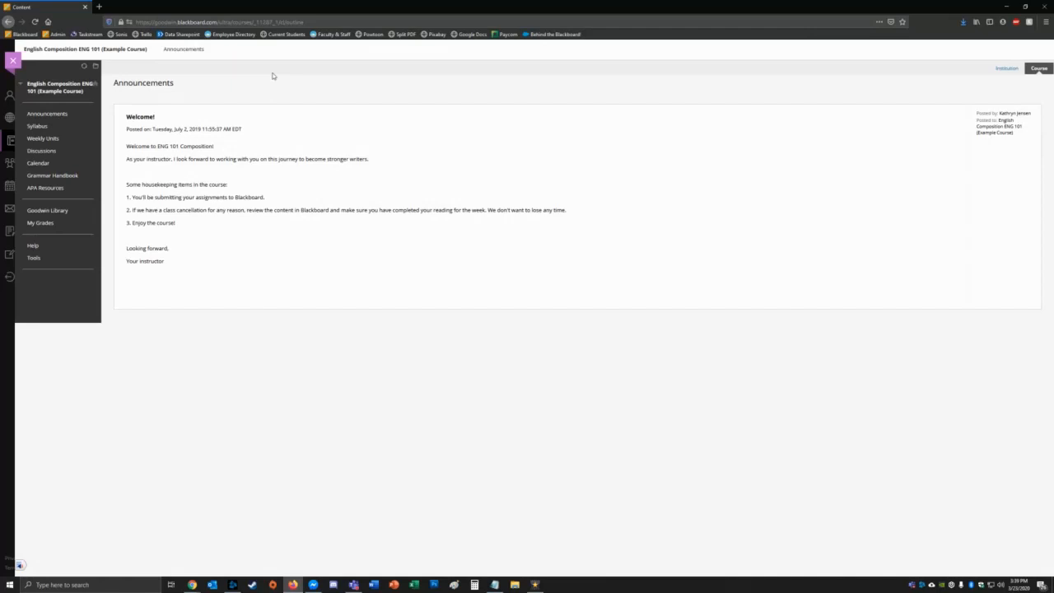
{"action": "left_click", "coordinate": [37, 126]}
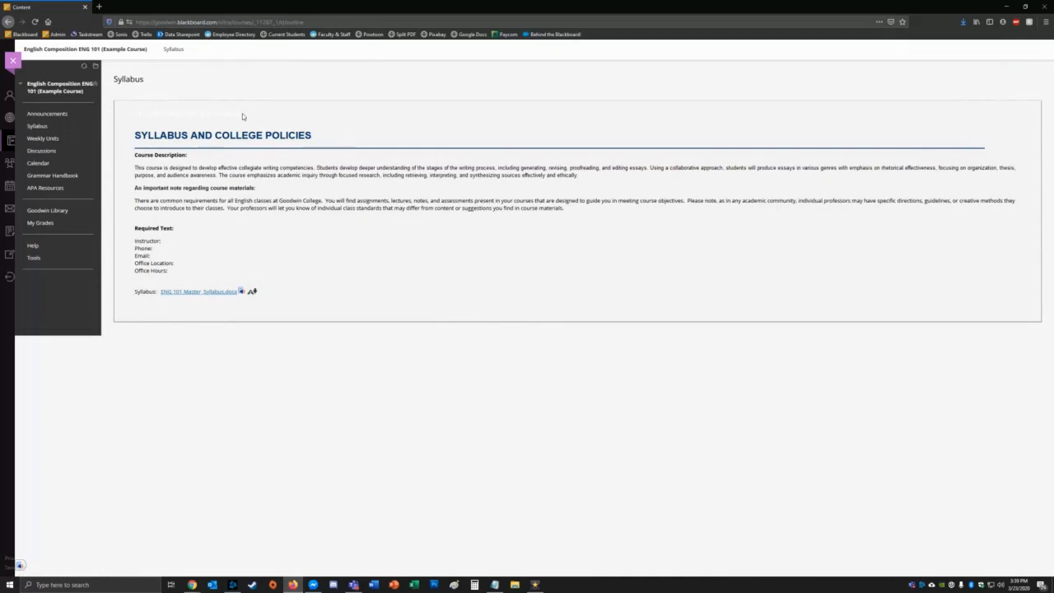
{"action": "left_click", "coordinate": [200, 294]}
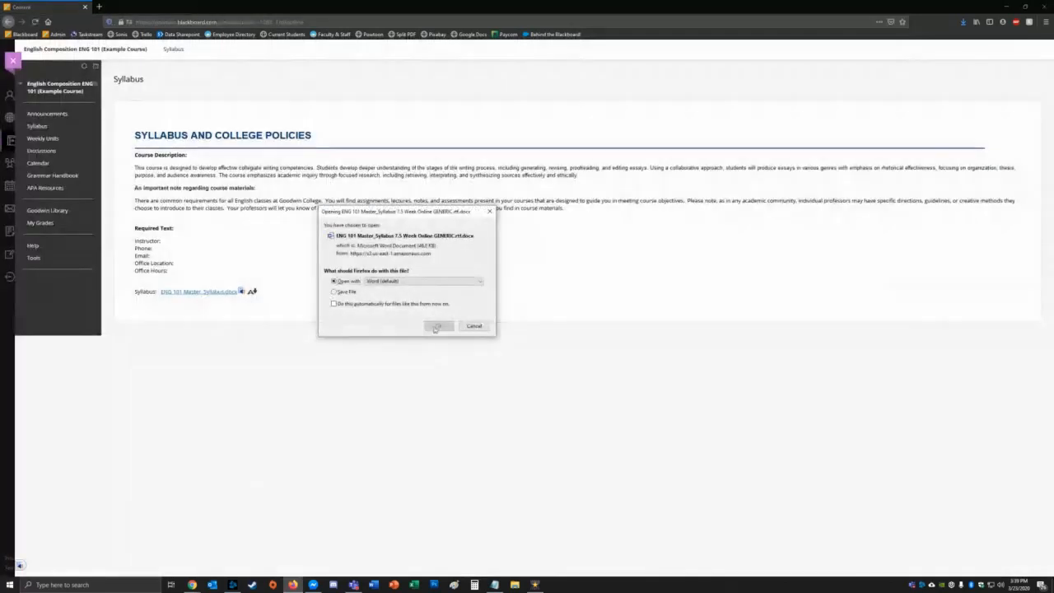
{"action": "left_click", "coordinate": [437, 321]}
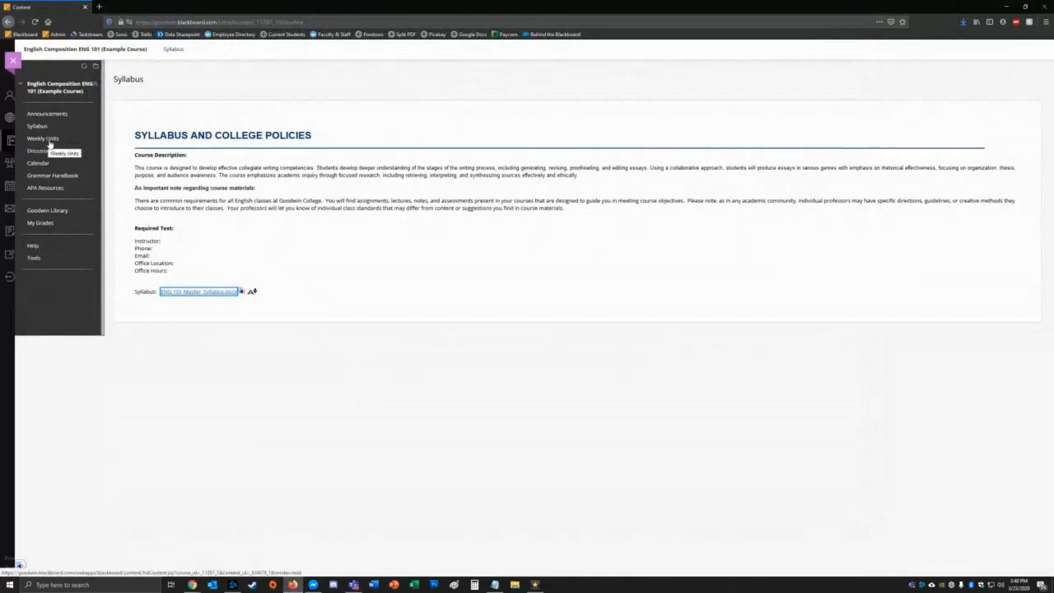
Show the course's Weekly Units listing Weeks 1 through 7.
{"action": "left_click", "coordinate": [43, 138]}
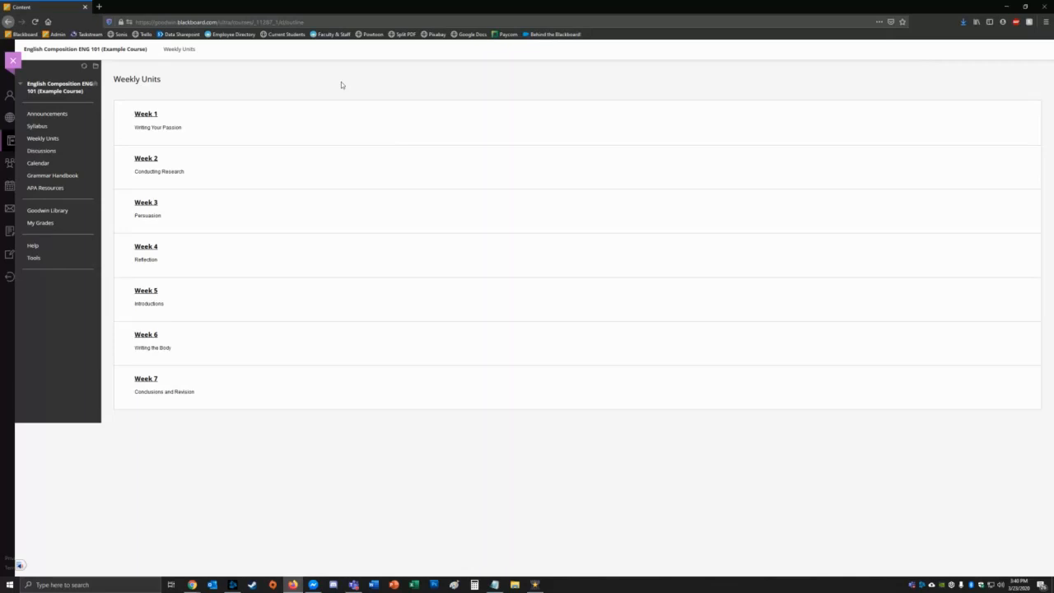
Open Week 1, review its unit activities summary, and start Quiz 1 from Activities and Assessments.
{"action": "left_click", "coordinate": [143, 117]}
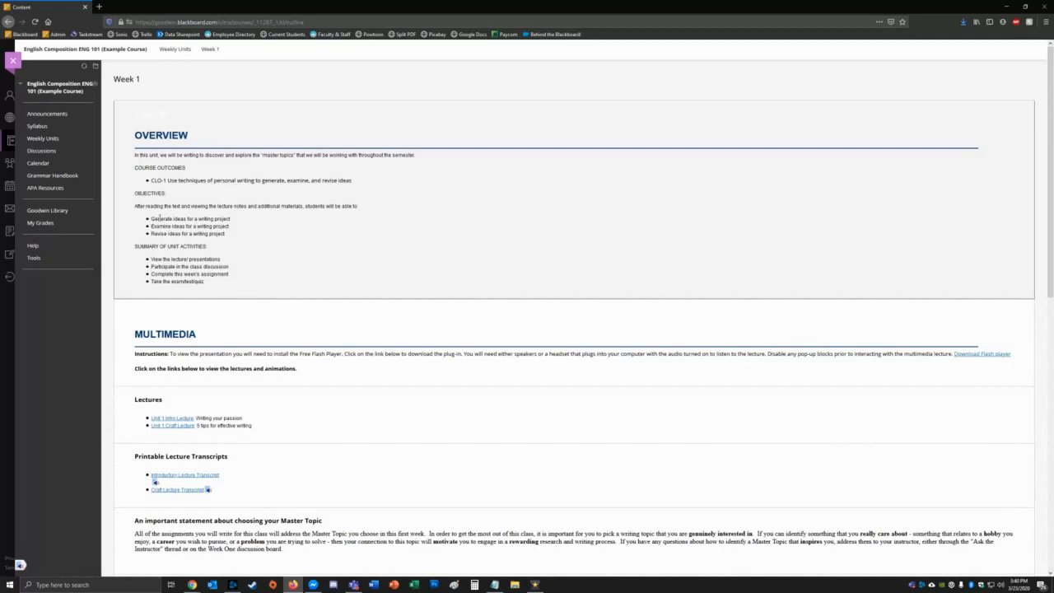
{"action": "left_click_drag", "start_coordinate": [206, 283], "coordinate": [151, 258]}
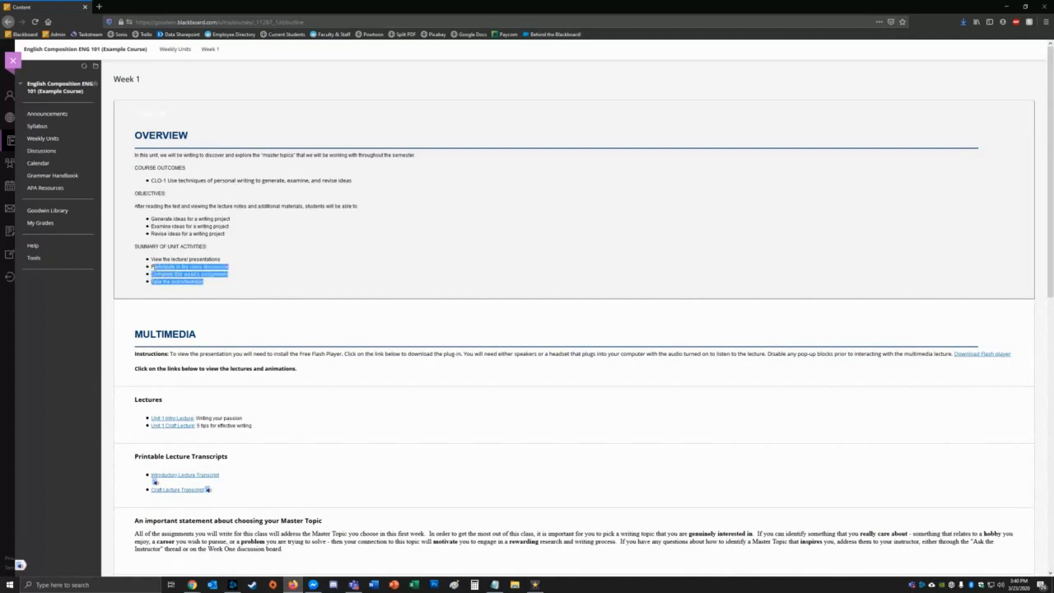
{"action": "left_click", "coordinate": [312, 270]}
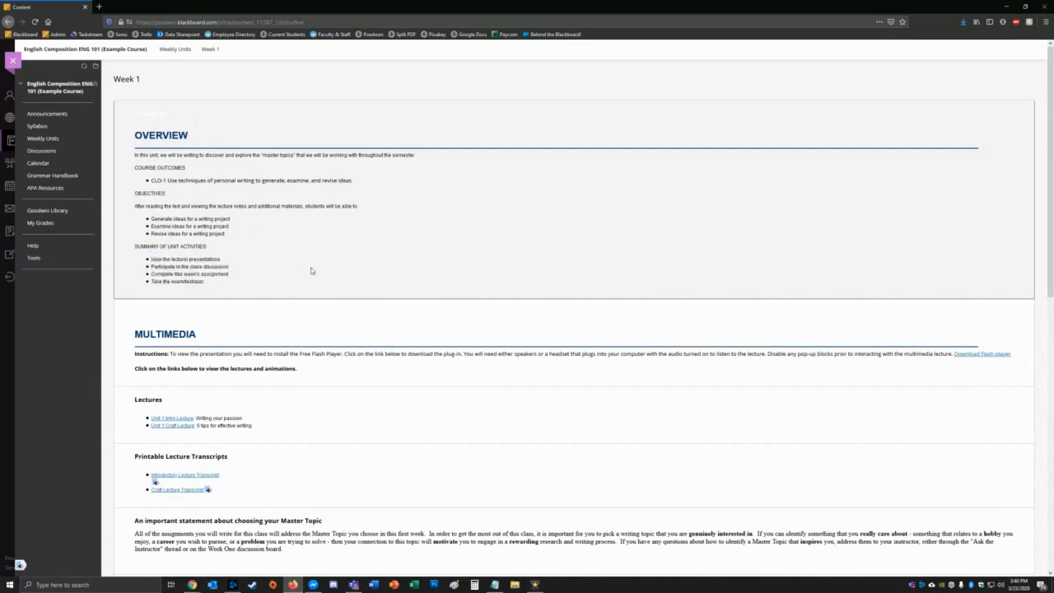
{"action": "scroll", "coordinate": [313, 270], "scroll_direction": "down", "scroll_amount": 3}
{"action": "scroll", "coordinate": [247, 206], "scroll_direction": "down", "scroll_amount": 2}
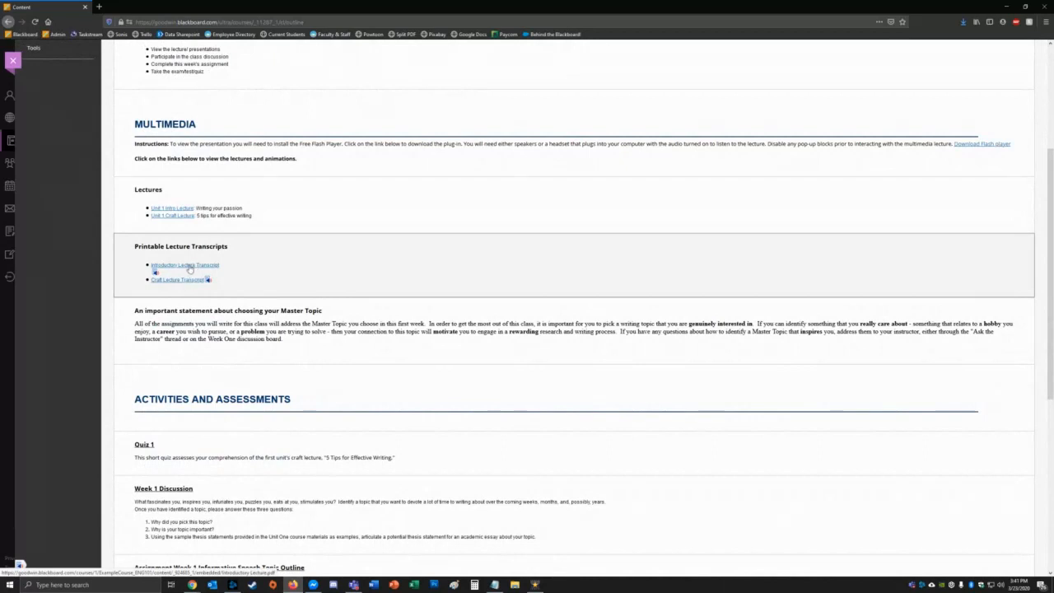
{"action": "scroll", "coordinate": [191, 265], "scroll_direction": "down", "scroll_amount": 1}
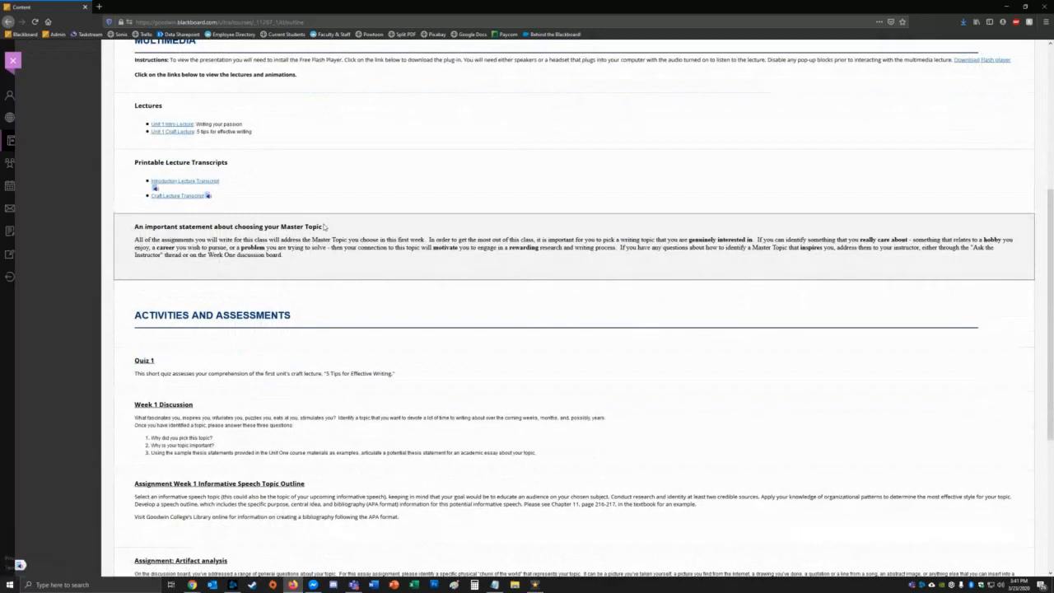
{"action": "scroll", "coordinate": [325, 227], "scroll_direction": "down", "scroll_amount": 2}
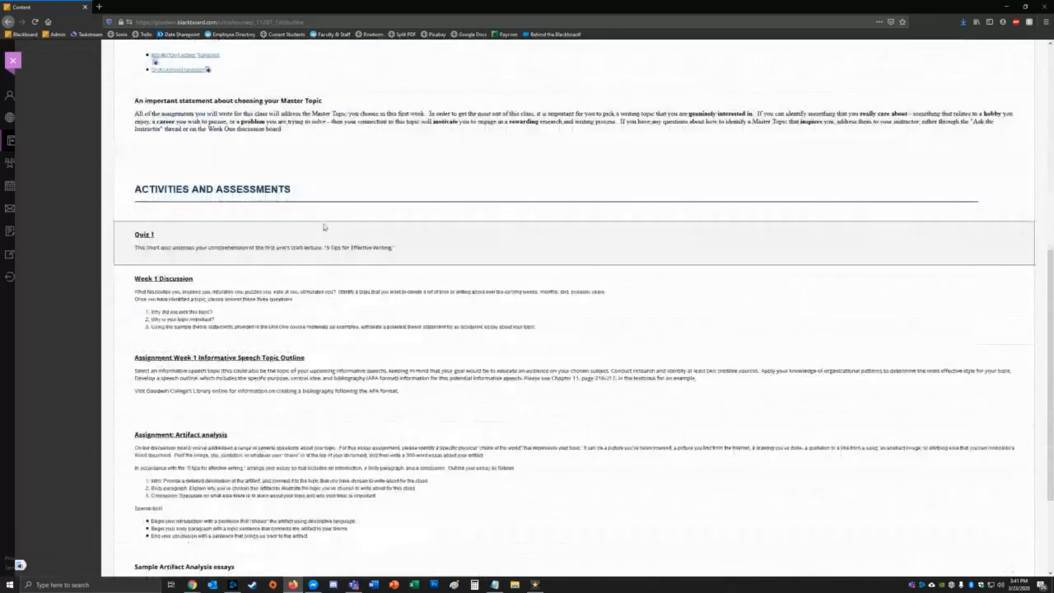
{"action": "scroll", "coordinate": [325, 226], "scroll_direction": "down", "scroll_amount": 1}
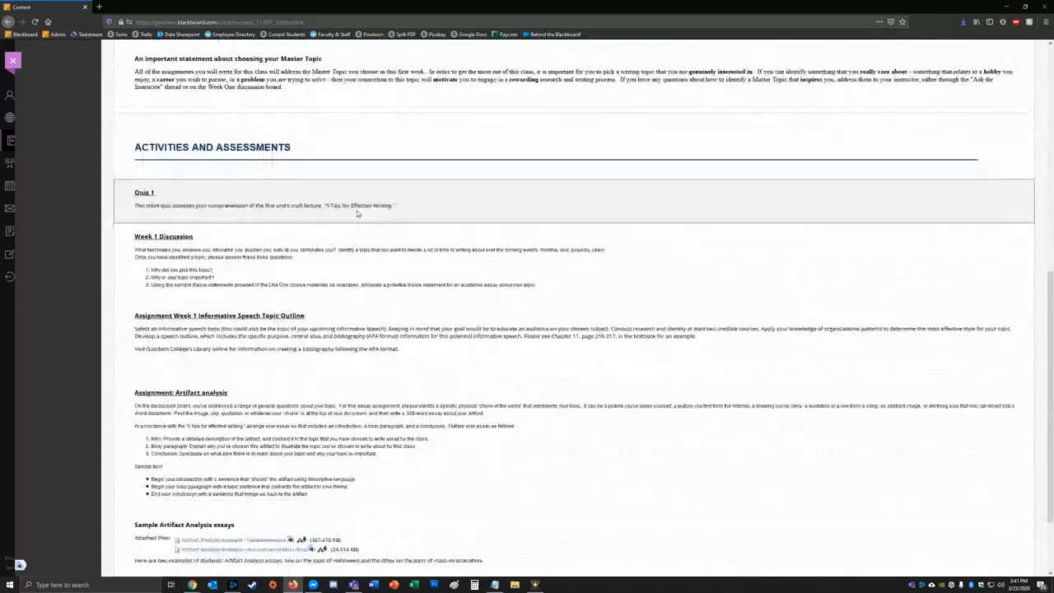
{"action": "scroll", "coordinate": [357, 213], "scroll_direction": "down", "scroll_amount": 2}
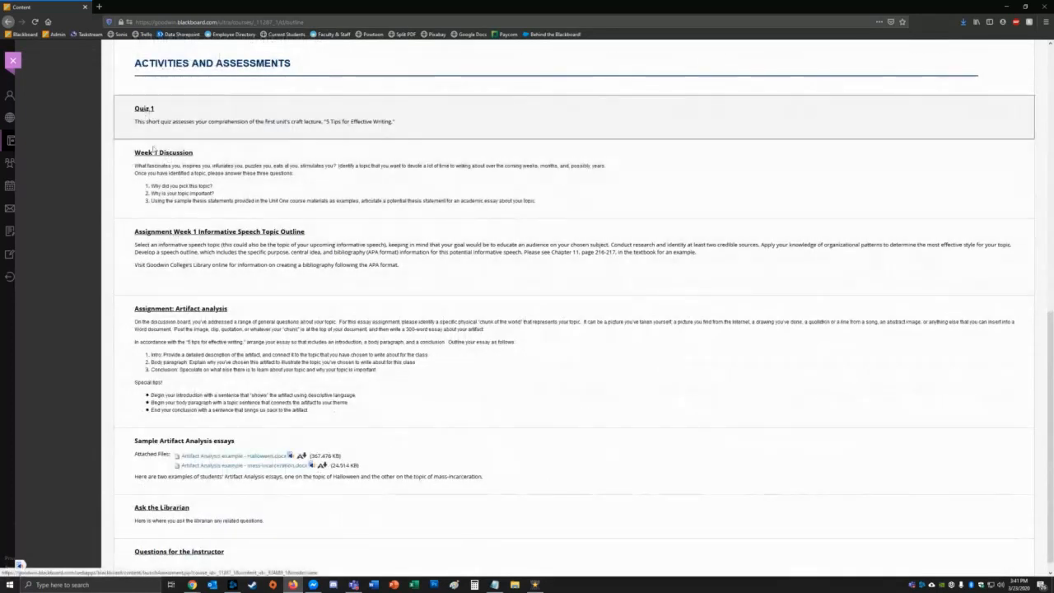
{"action": "scroll", "coordinate": [181, 313], "scroll_direction": "down", "scroll_amount": 1}
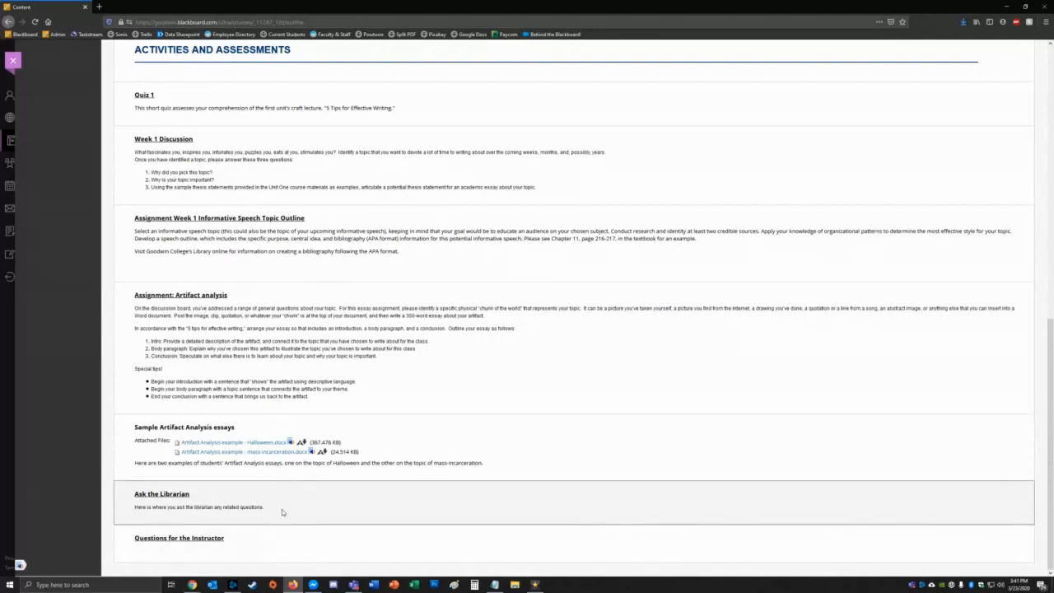
{"action": "scroll", "coordinate": [281, 502], "scroll_direction": "up", "scroll_amount": 3}
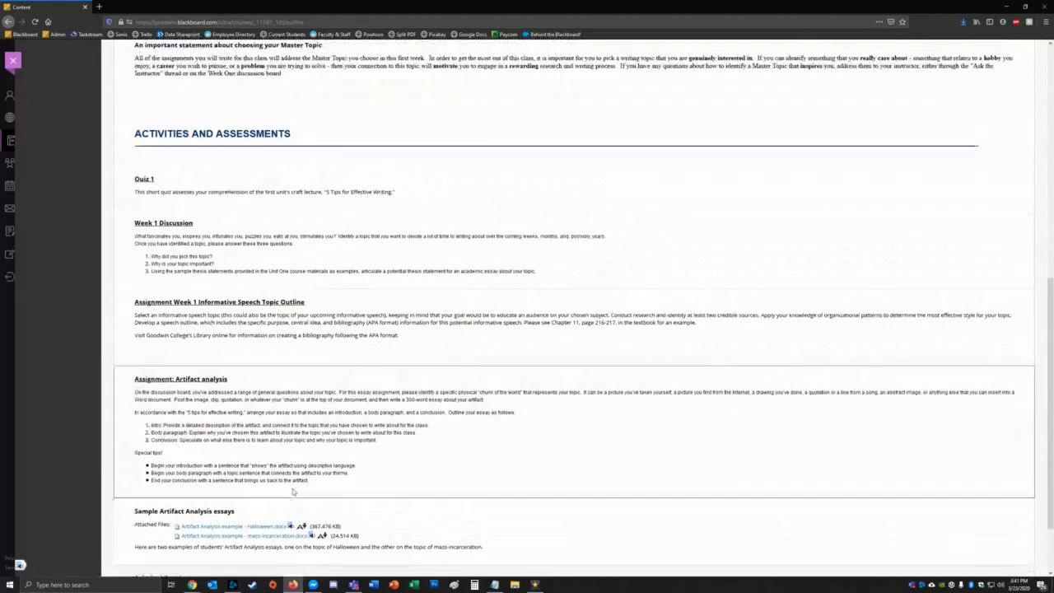
{"action": "left_click", "coordinate": [144, 179]}
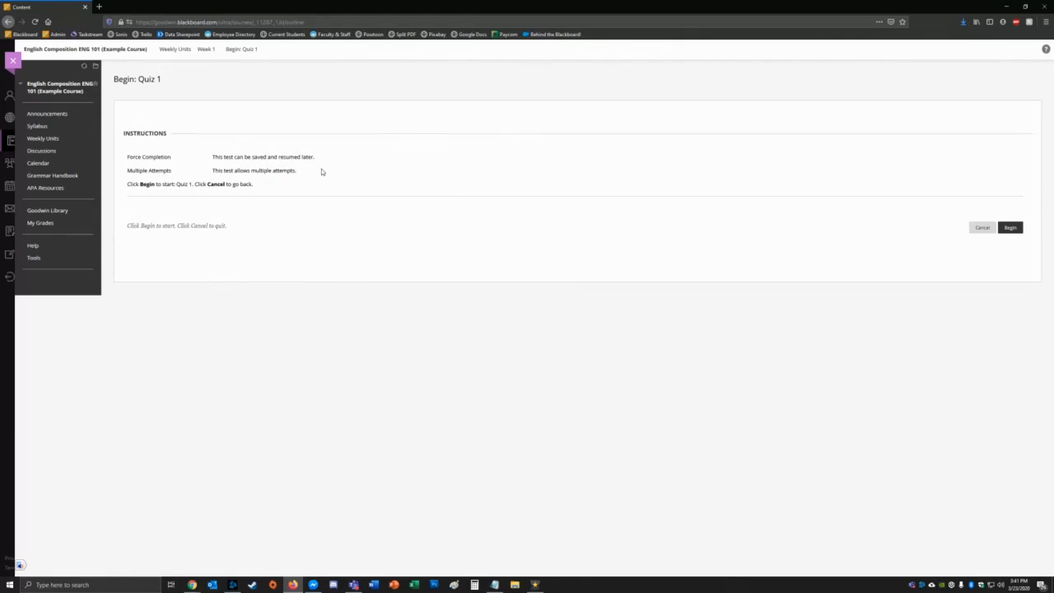
Begin the Quiz 1 attempt and save answers c, a and d for Questions 1–3.
{"action": "left_click", "coordinate": [1010, 227]}
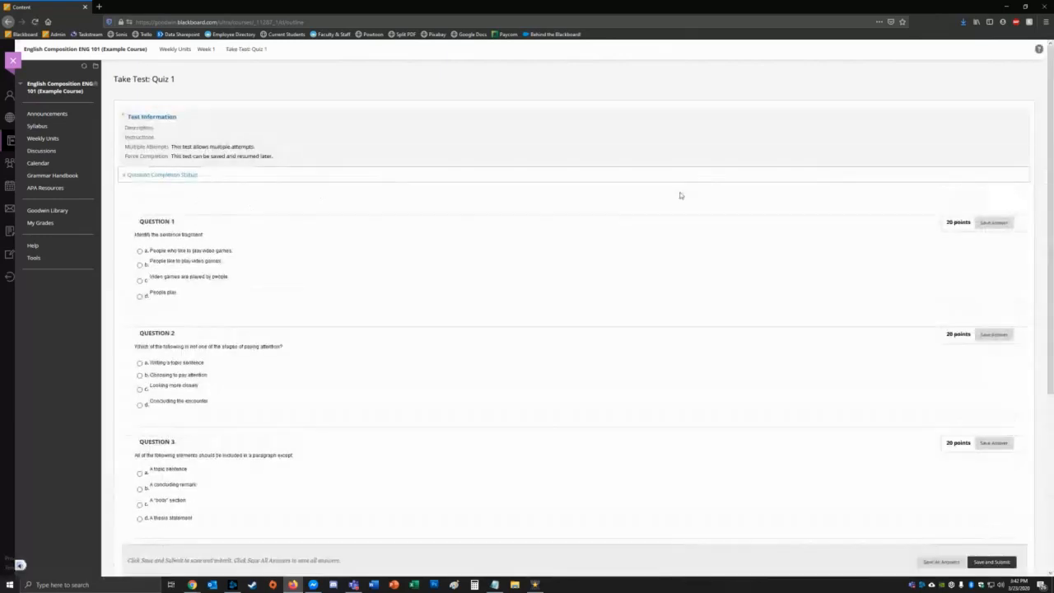
{"action": "scroll", "coordinate": [359, 235], "scroll_direction": "down", "scroll_amount": 3}
{"action": "scroll", "coordinate": [359, 236], "scroll_direction": "up", "scroll_amount": 3}
{"action": "scroll", "coordinate": [358, 237], "scroll_direction": "up", "scroll_amount": 2}
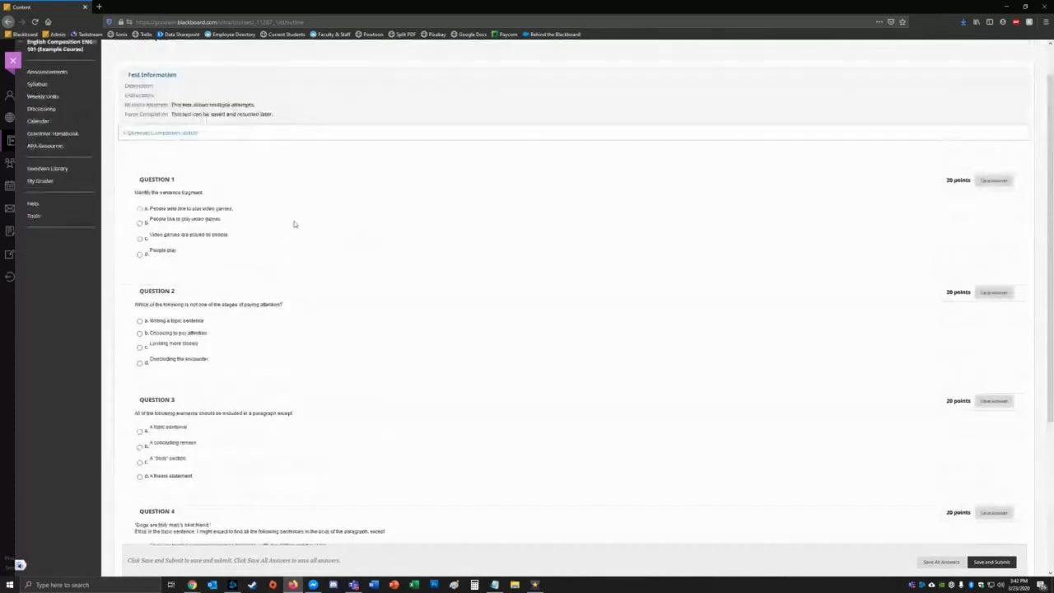
{"action": "left_click", "coordinate": [139, 239]}
{"action": "left_click", "coordinate": [994, 180]}
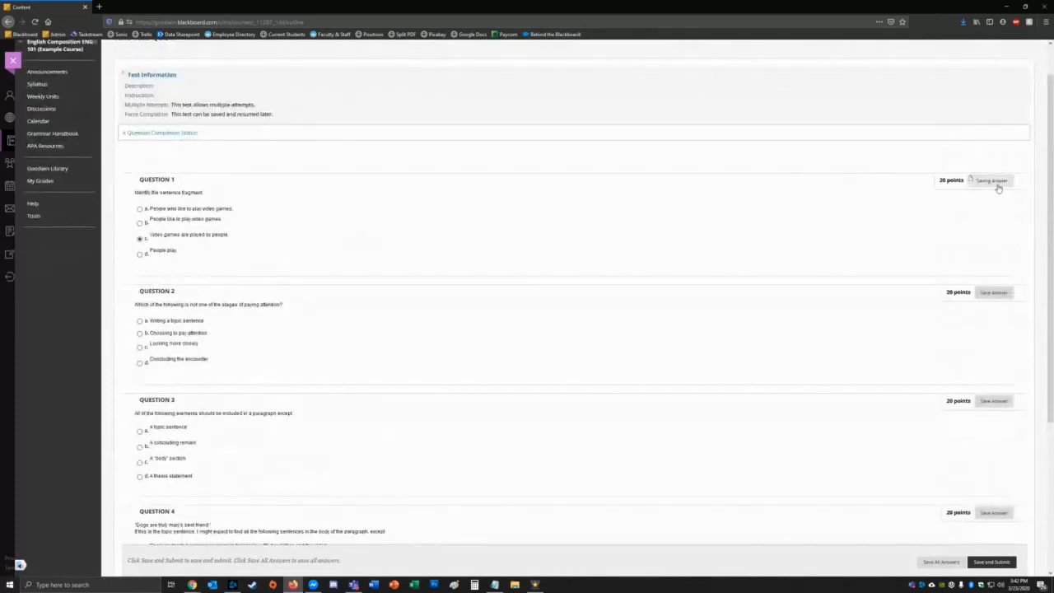
{"action": "left_click", "coordinate": [140, 321]}
{"action": "left_click", "coordinate": [994, 292]}
{"action": "scroll", "coordinate": [494, 330], "scroll_direction": "down", "scroll_amount": 2}
{"action": "left_click", "coordinate": [139, 350]}
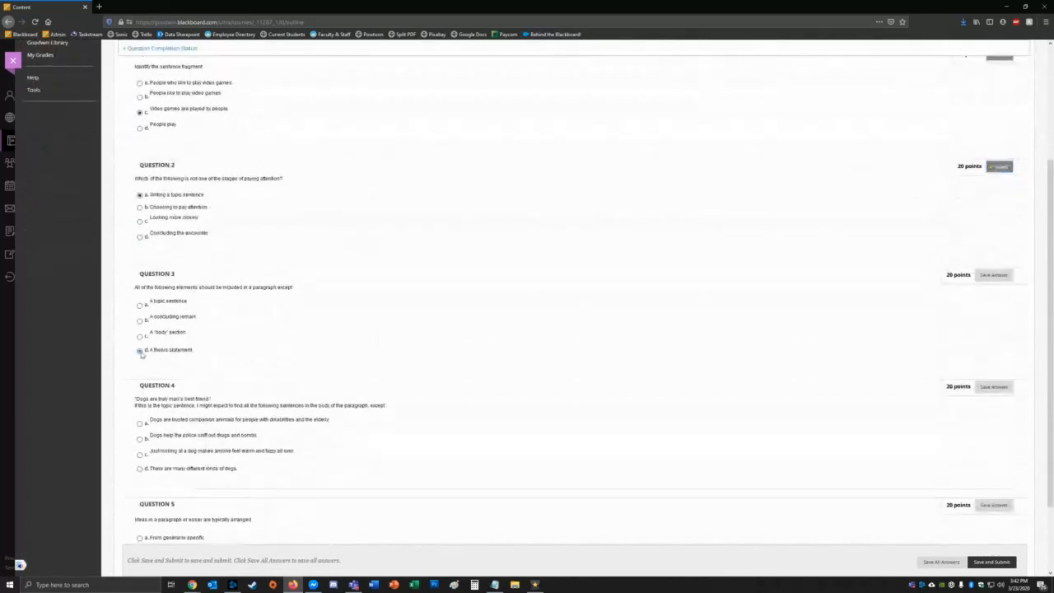
{"action": "left_click", "coordinate": [994, 275]}
{"action": "scroll", "coordinate": [577, 330], "scroll_direction": "down", "scroll_amount": 2}
Save answers c and b for Questions 4–5, then save all answers and acknowledge the notice.
{"action": "left_click", "coordinate": [140, 362]}
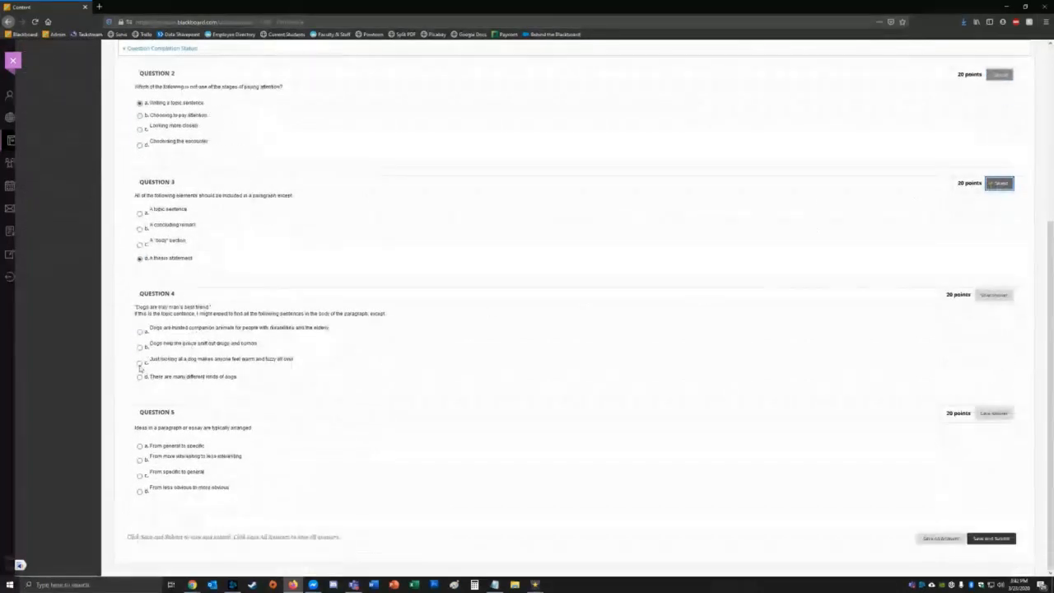
{"action": "left_click", "coordinate": [994, 295]}
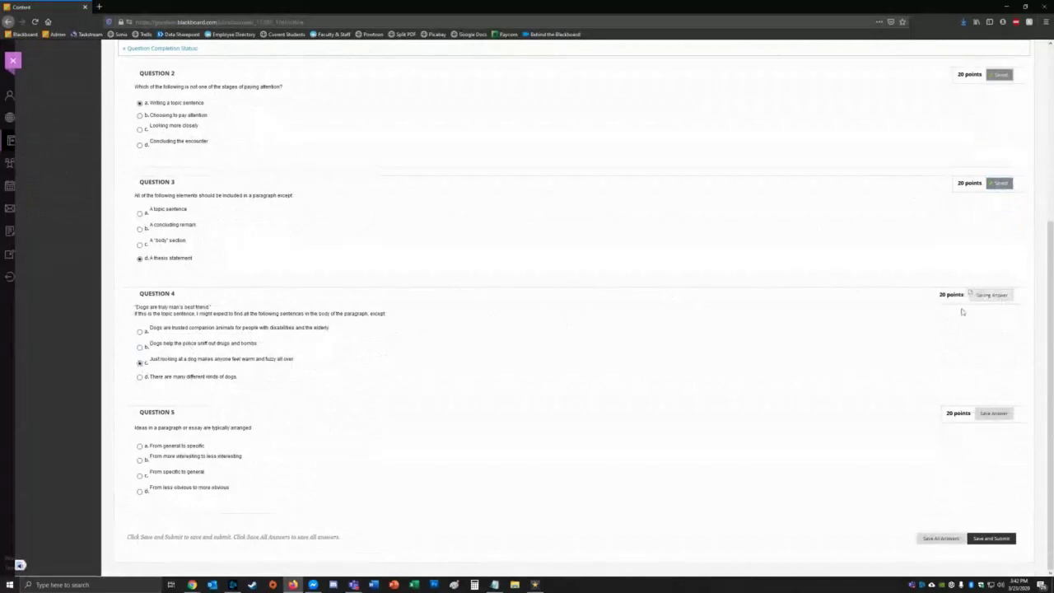
{"action": "left_click", "coordinate": [140, 460]}
{"action": "left_click", "coordinate": [994, 414]}
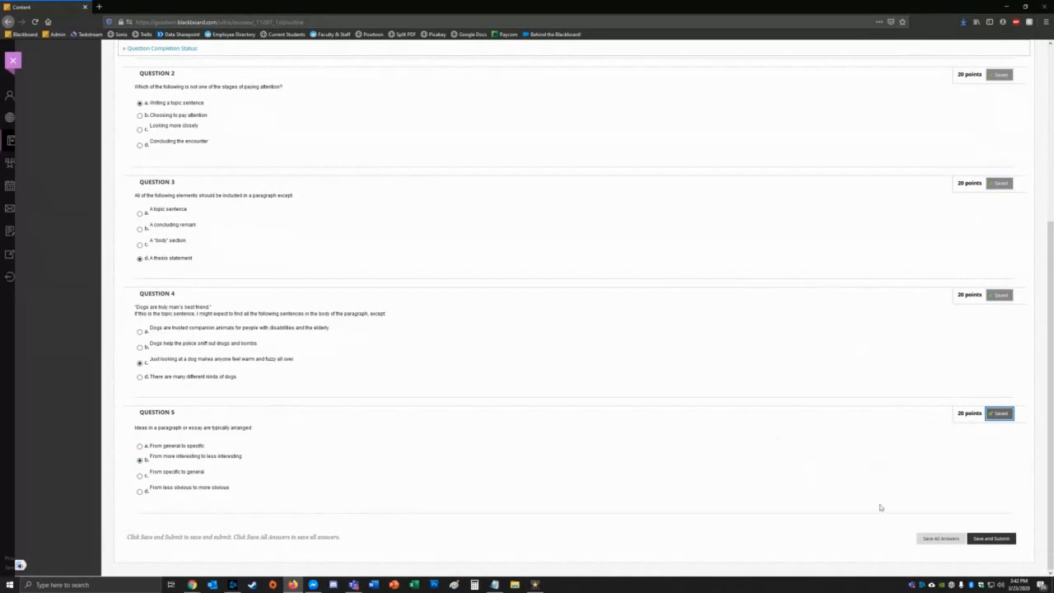
{"action": "left_click", "coordinate": [934, 541]}
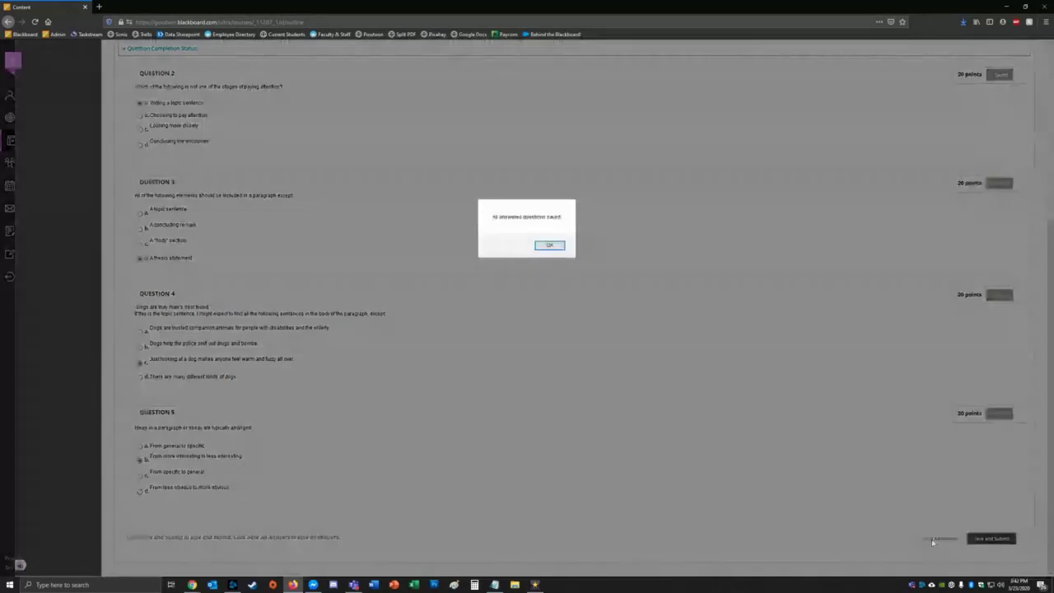
{"action": "left_click", "coordinate": [549, 245]}
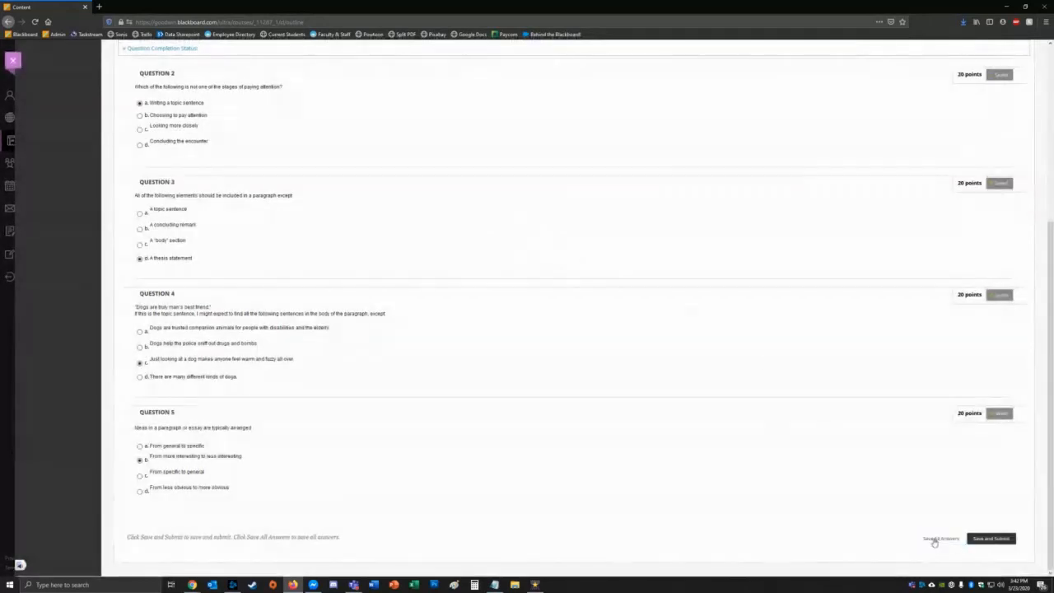
Save and Submit Quiz 1, confirm the submission, and proceed to its results.
{"action": "left_click", "coordinate": [991, 540]}
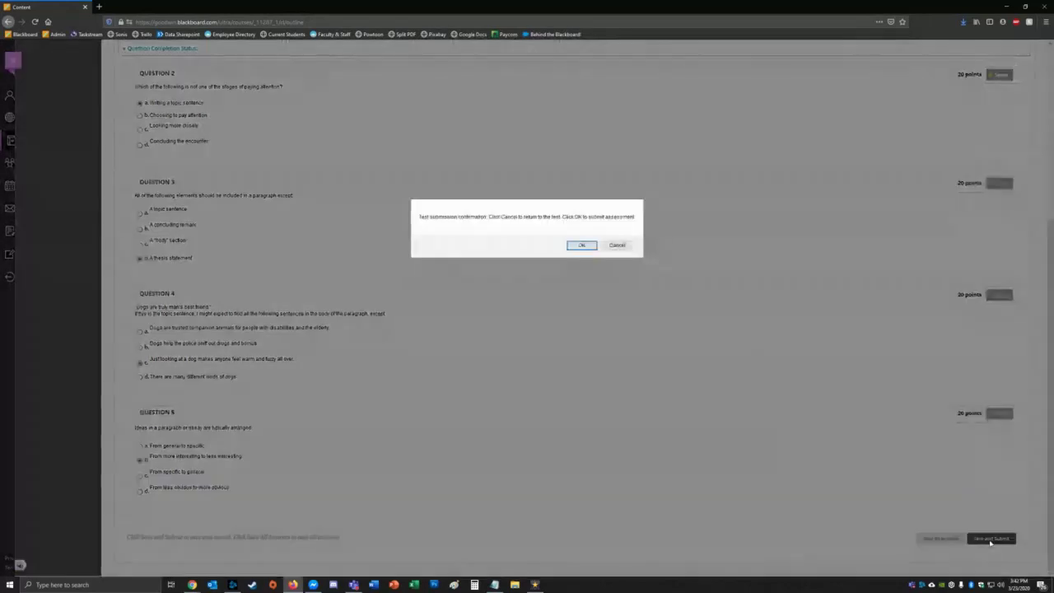
{"action": "left_click", "coordinate": [576, 246]}
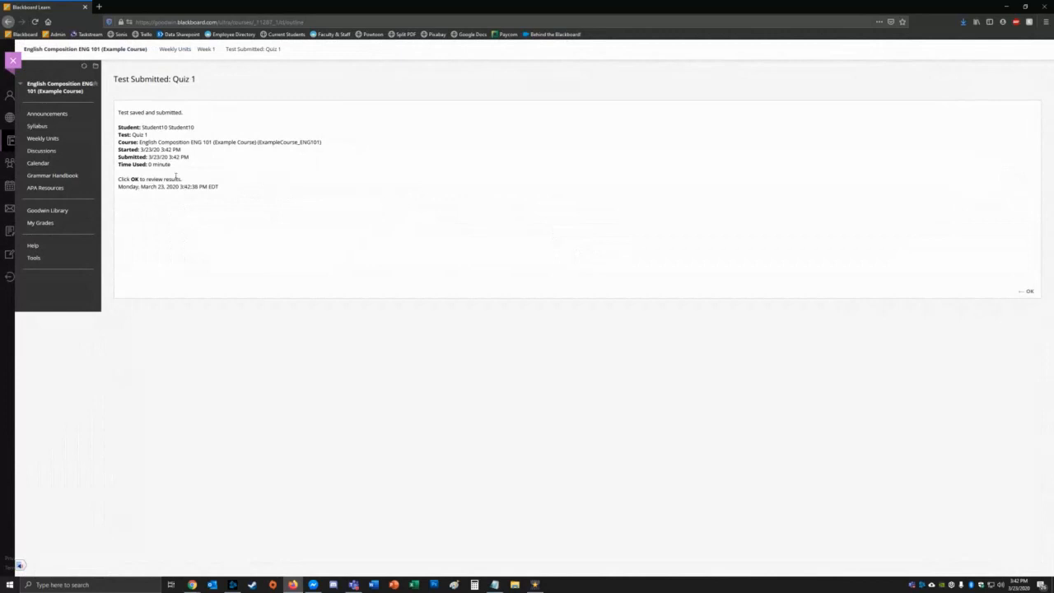
{"action": "left_click", "coordinate": [1030, 291]}
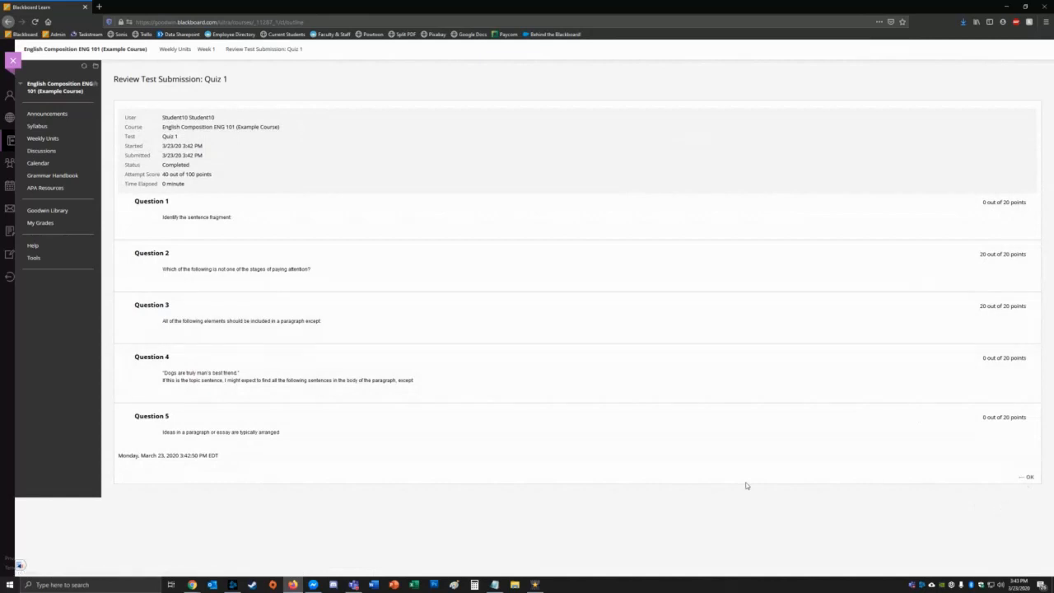
Leave the Quiz 1 submission review and return to the Week 1 content.
{"action": "left_click", "coordinate": [1030, 477]}
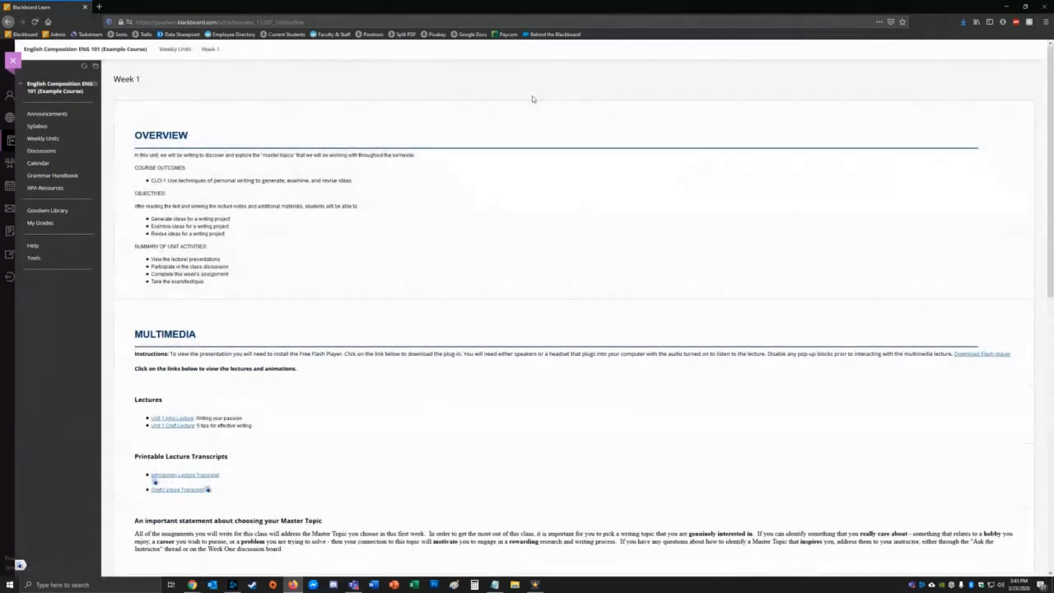
{"action": "scroll", "coordinate": [495, 168], "scroll_direction": "down", "scroll_amount": 3}
{"action": "scroll", "coordinate": [495, 168], "scroll_direction": "down", "scroll_amount": 3}
{"action": "scroll", "coordinate": [495, 168], "scroll_direction": "down", "scroll_amount": 3}
{"action": "scroll", "coordinate": [495, 168], "scroll_direction": "down", "scroll_amount": 3}
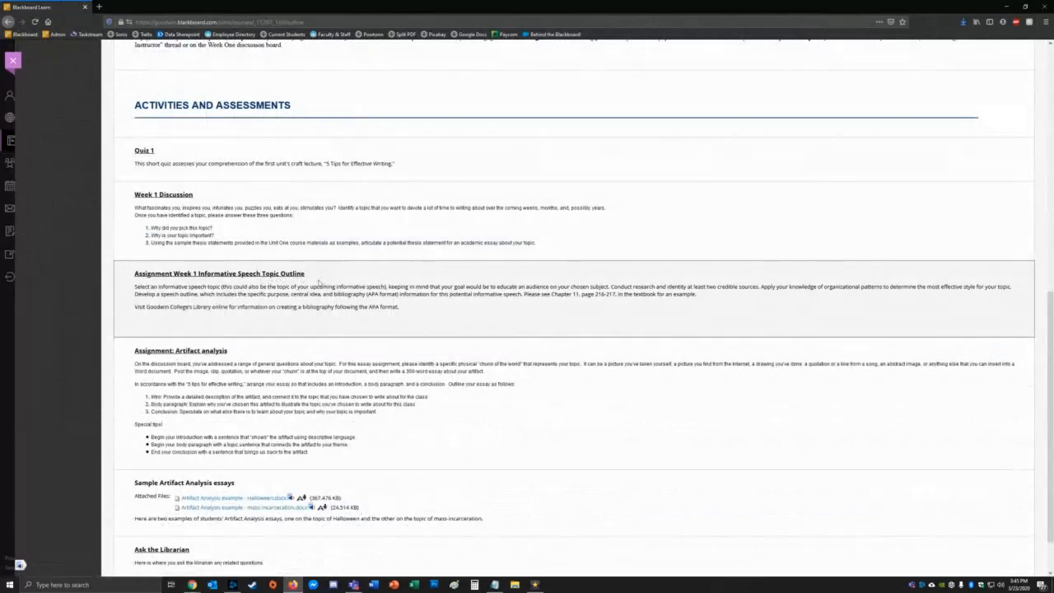
Submit the Week 1 Informative Speech Topic Outline with the Blackboard Collaborate student guide .docx attached.
{"action": "left_click", "coordinate": [291, 278]}
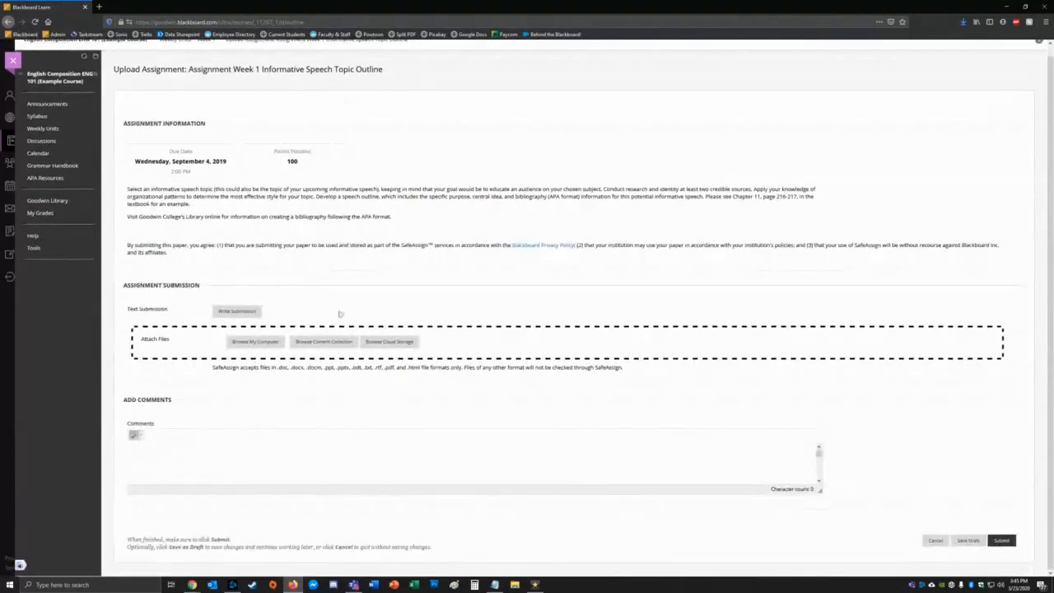
{"action": "left_click", "coordinate": [247, 347]}
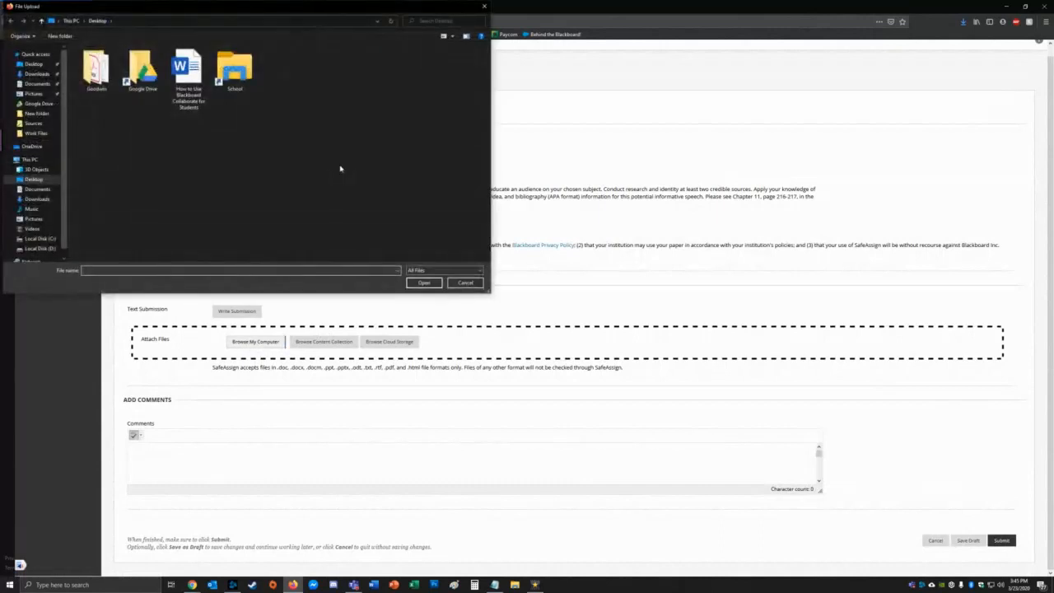
{"action": "double_click", "coordinate": [191, 85]}
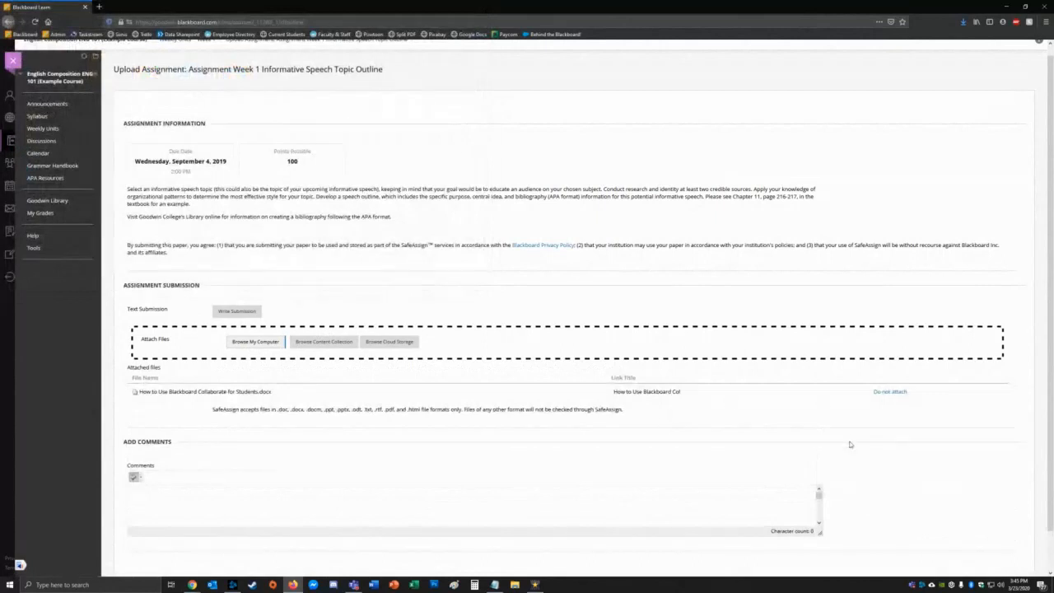
{"action": "scroll", "coordinate": [857, 445], "scroll_direction": "down", "scroll_amount": 1}
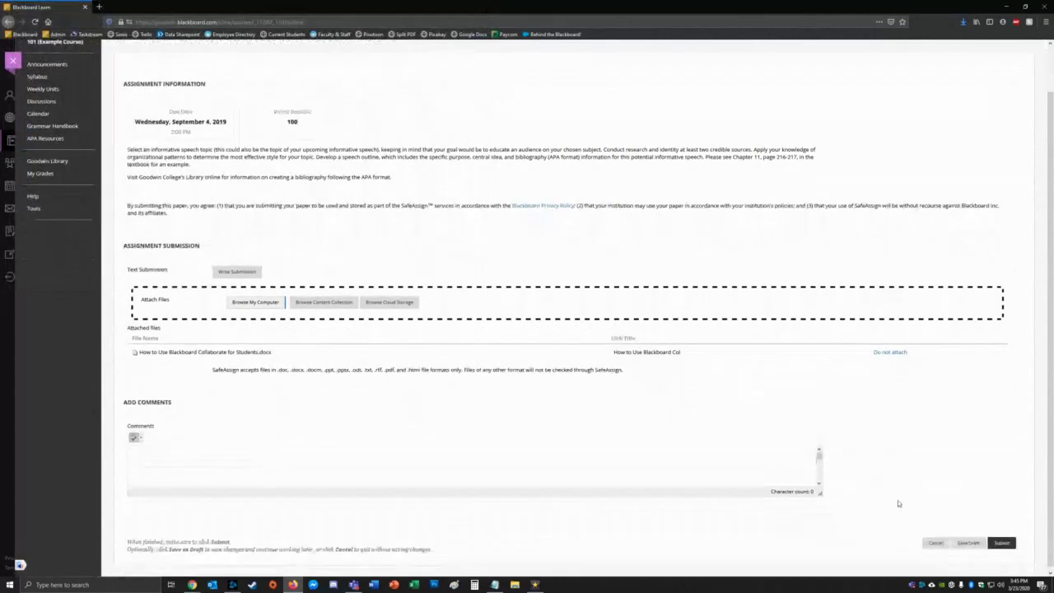
{"action": "left_click", "coordinate": [1003, 541]}
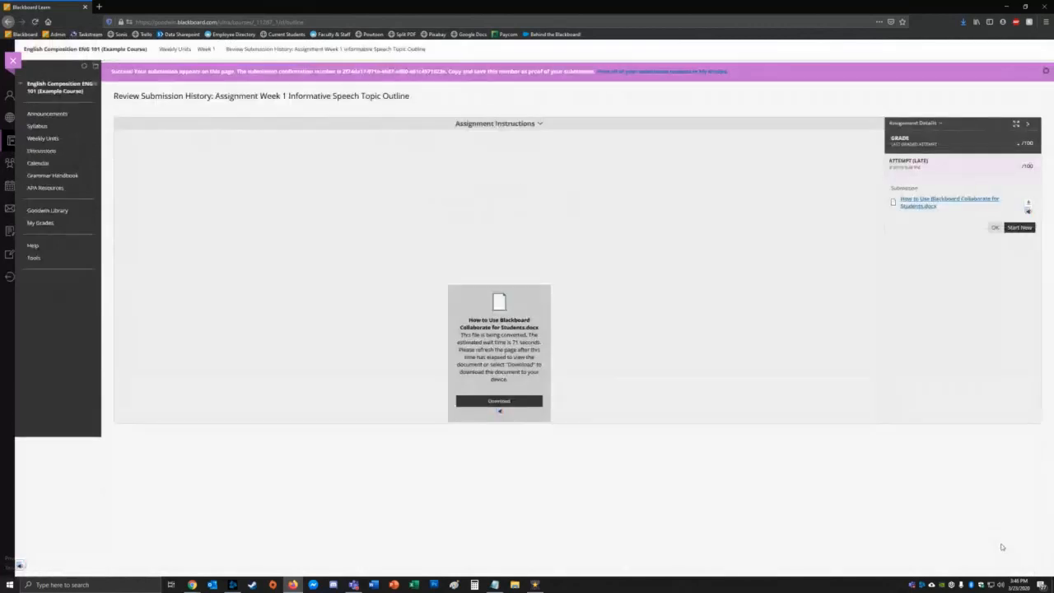